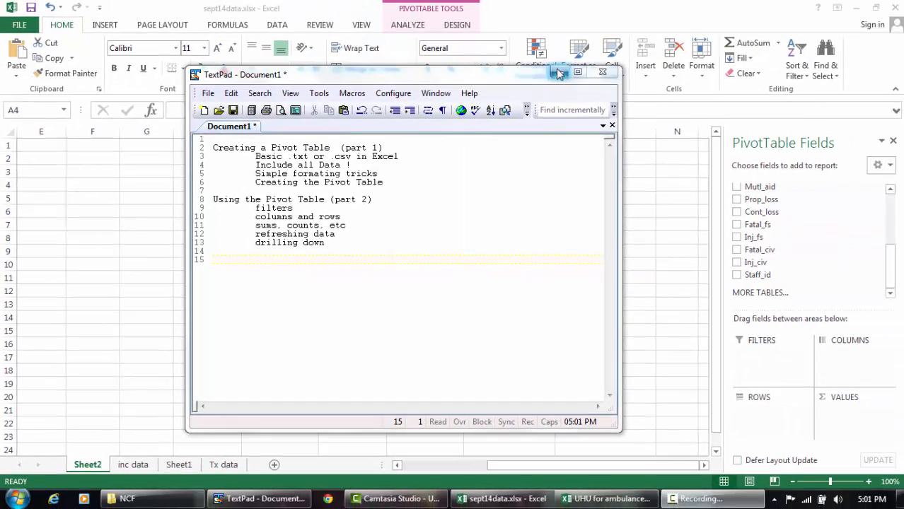
Compare the header row on the inc data sheet with the pivot table's field list on Sheet2.
{"action": "left_click", "coordinate": [557, 74]}
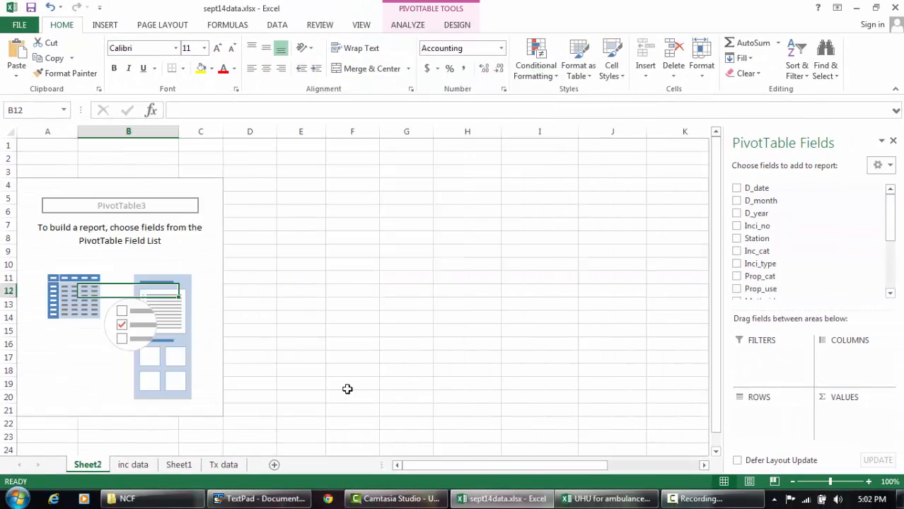
{"action": "left_click", "coordinate": [132, 464]}
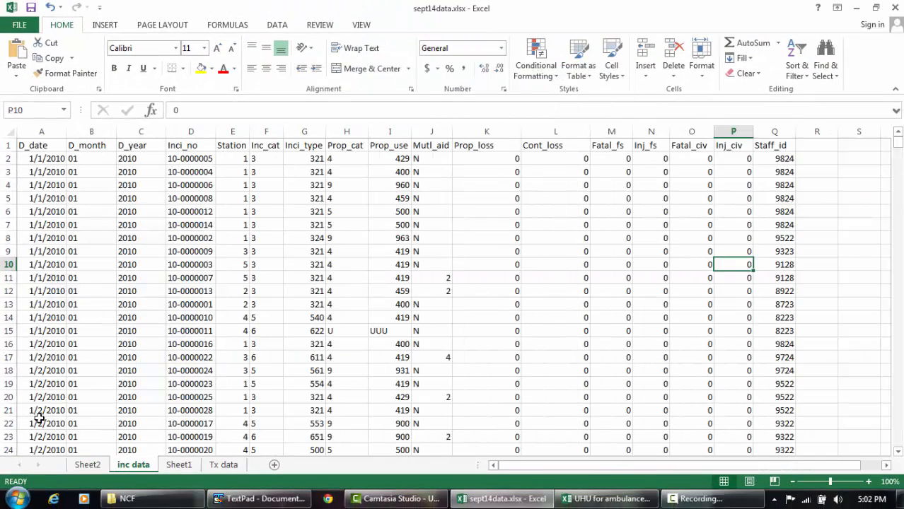
{"action": "left_click", "coordinate": [86, 464]}
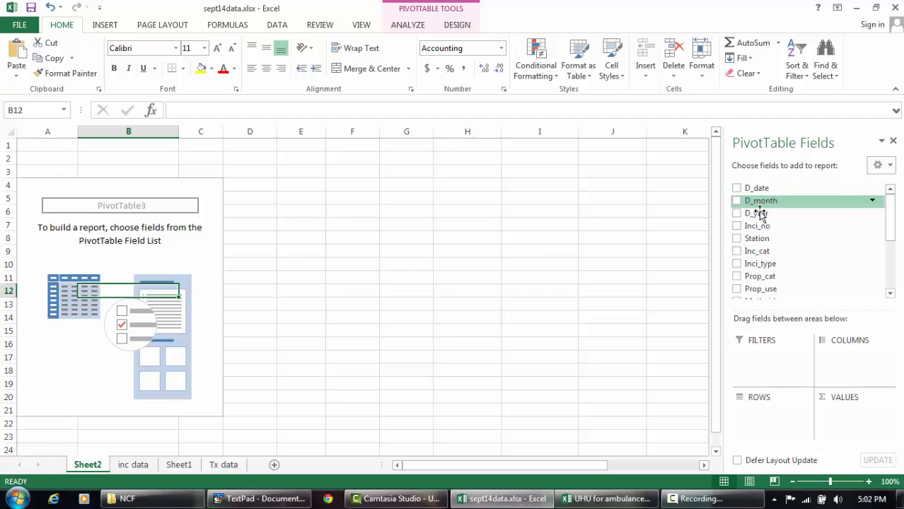
{"action": "left_click", "coordinate": [134, 465]}
{"action": "left_click", "coordinate": [7, 145]}
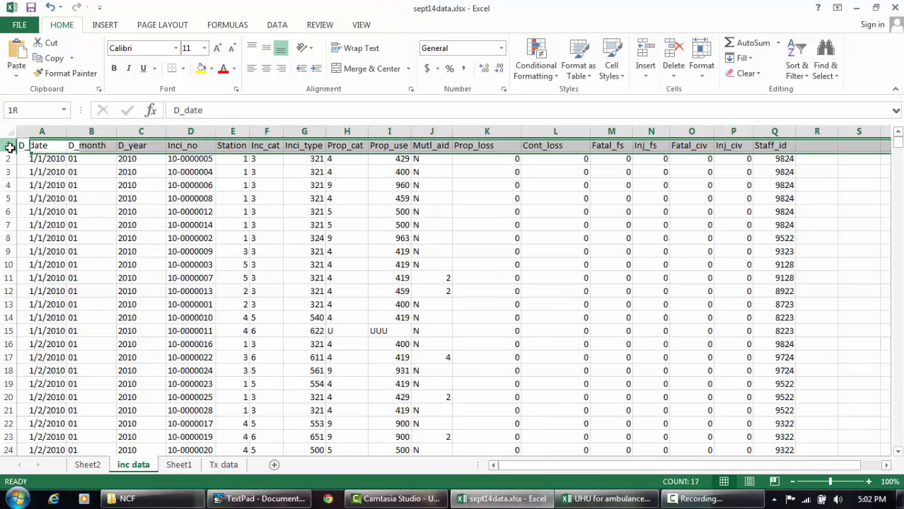
{"action": "left_click", "coordinate": [89, 465]}
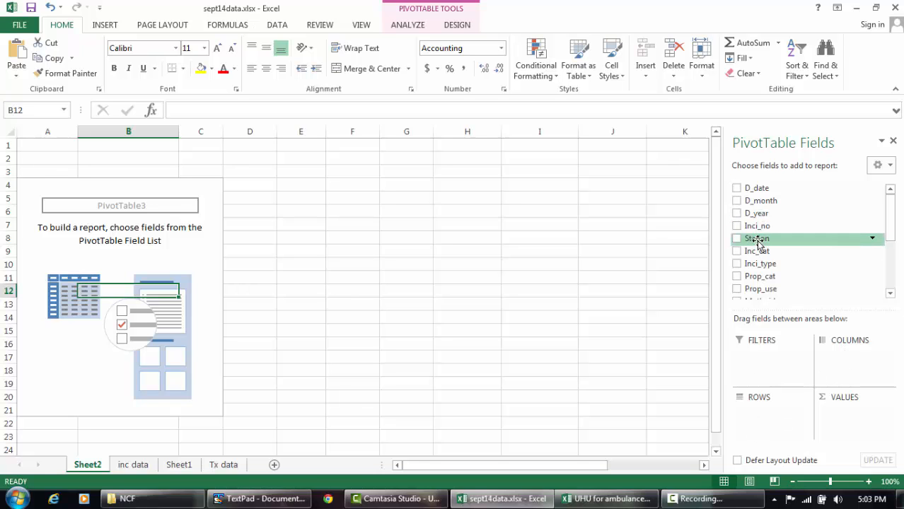
Build the pivot table with Station as rows and the count of Inci_no as values.
{"action": "left_click_drag", "start_coordinate": [758, 240], "coordinate": [768, 421]}
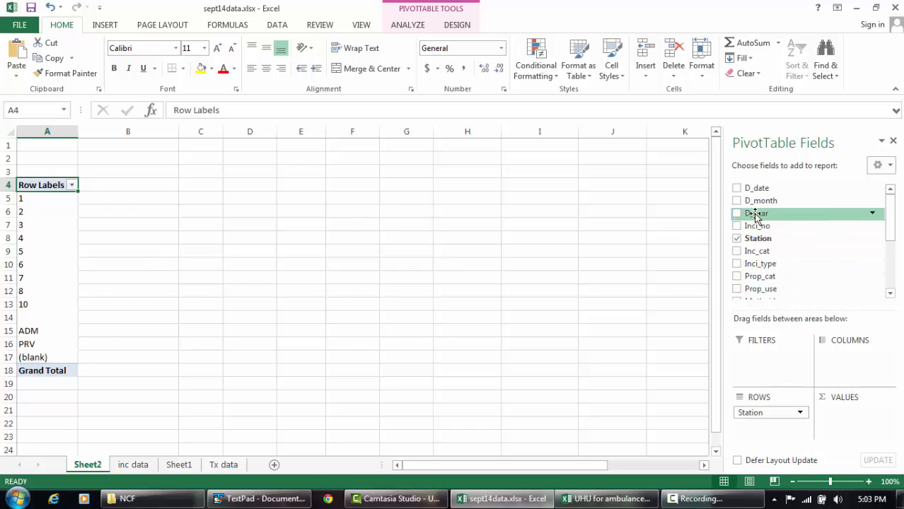
{"action": "left_click_drag", "start_coordinate": [759, 228], "coordinate": [837, 423]}
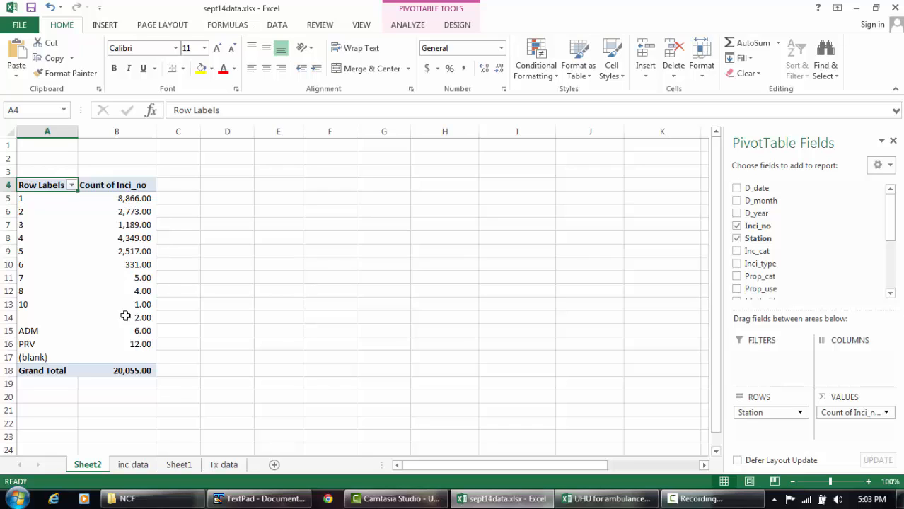
Filter the Station row labels to exclude 7, 8, 10, the unnamed item, ADM, PRV and (blank).
{"action": "mouse_move", "coordinate": [126, 334]}
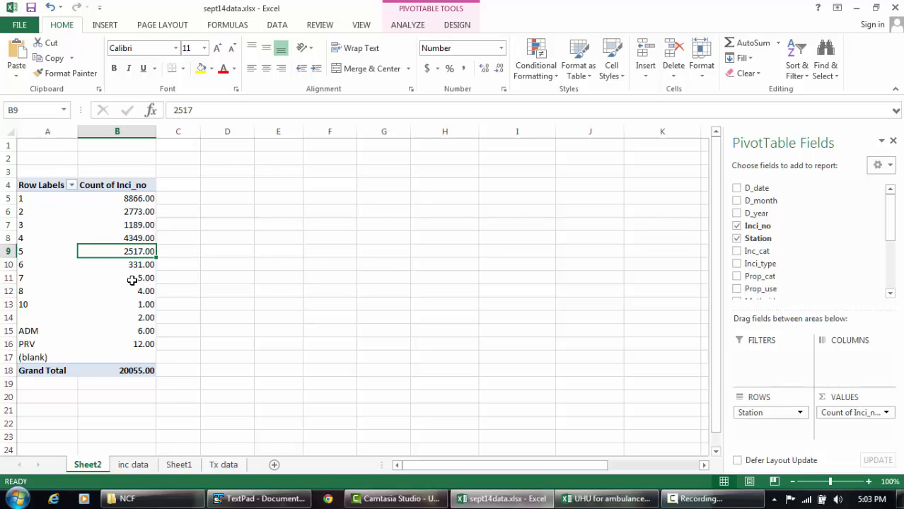
{"action": "left_click_drag", "start_coordinate": [133, 280], "coordinate": [144, 344]}
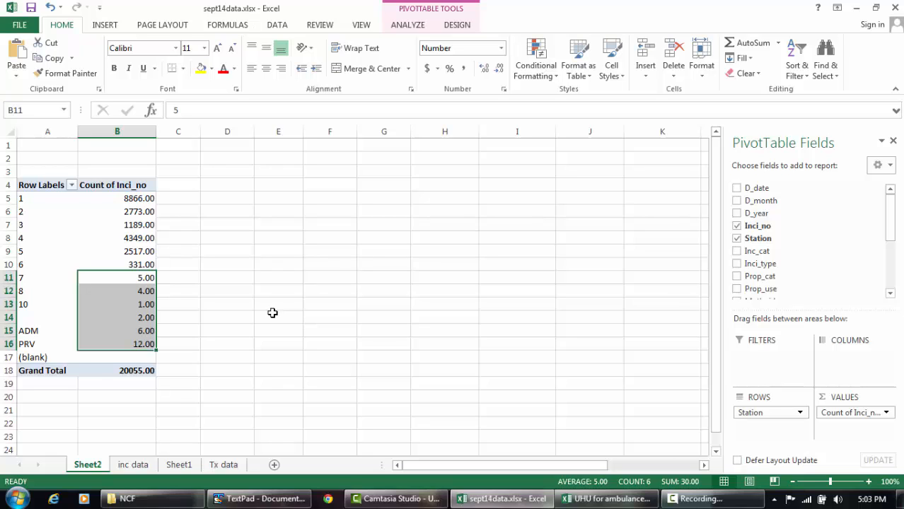
{"action": "left_click", "coordinate": [72, 185]}
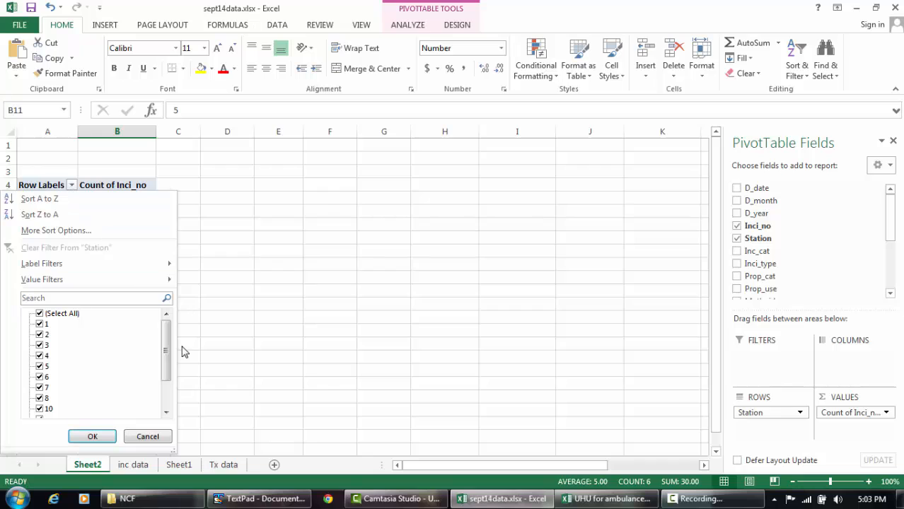
{"action": "left_click_drag", "start_coordinate": [166, 340], "coordinate": [167, 393]}
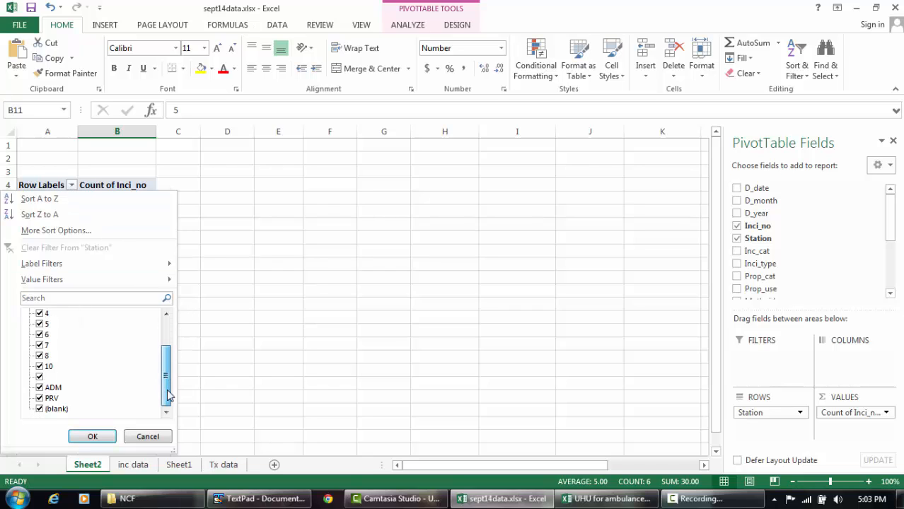
{"action": "left_click", "coordinate": [42, 410]}
{"action": "left_click", "coordinate": [39, 397]}
{"action": "left_click", "coordinate": [40, 388]}
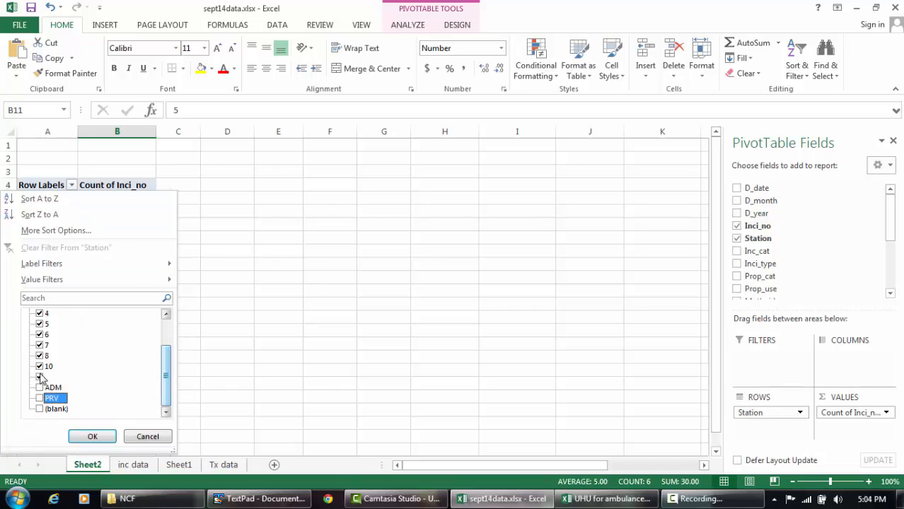
{"action": "left_click", "coordinate": [40, 376]}
{"action": "left_click", "coordinate": [40, 366]}
{"action": "left_click", "coordinate": [39, 345]}
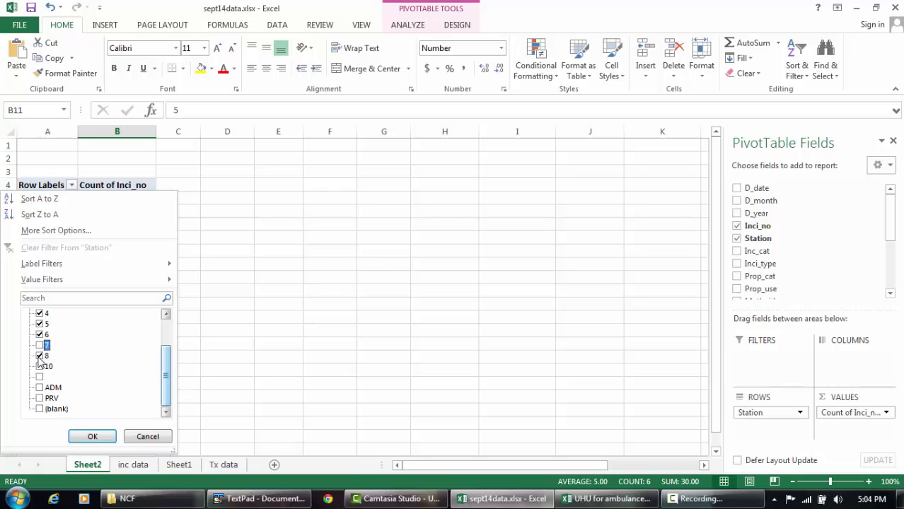
{"action": "left_click", "coordinate": [39, 356]}
{"action": "left_click", "coordinate": [96, 435]}
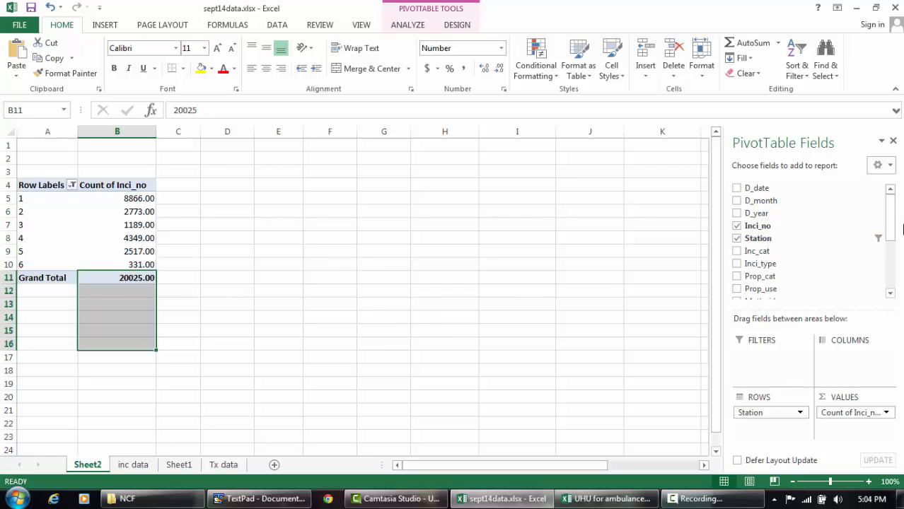
Split the incident counts by D_year across the columns and review the yearly and grand total columns.
{"action": "left_click_drag", "start_coordinate": [769, 214], "coordinate": [846, 364]}
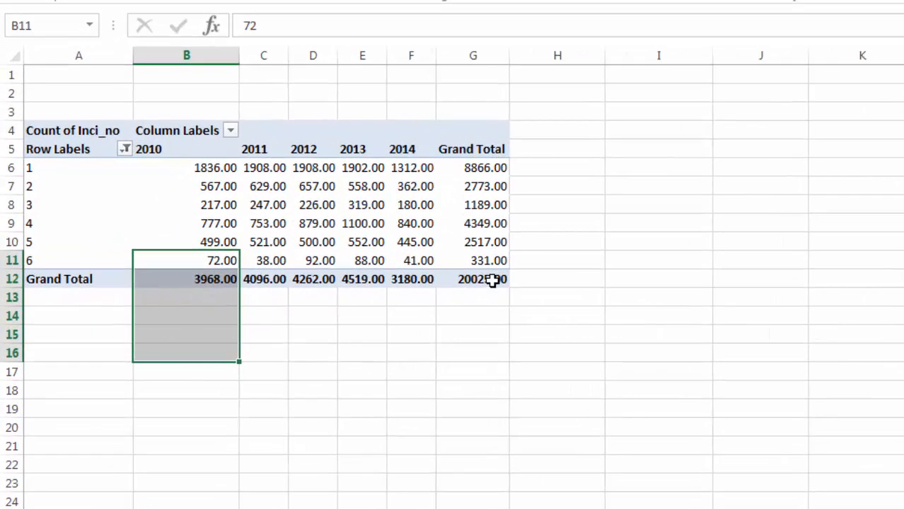
{"action": "left_click_drag", "start_coordinate": [475, 149], "coordinate": [487, 279]}
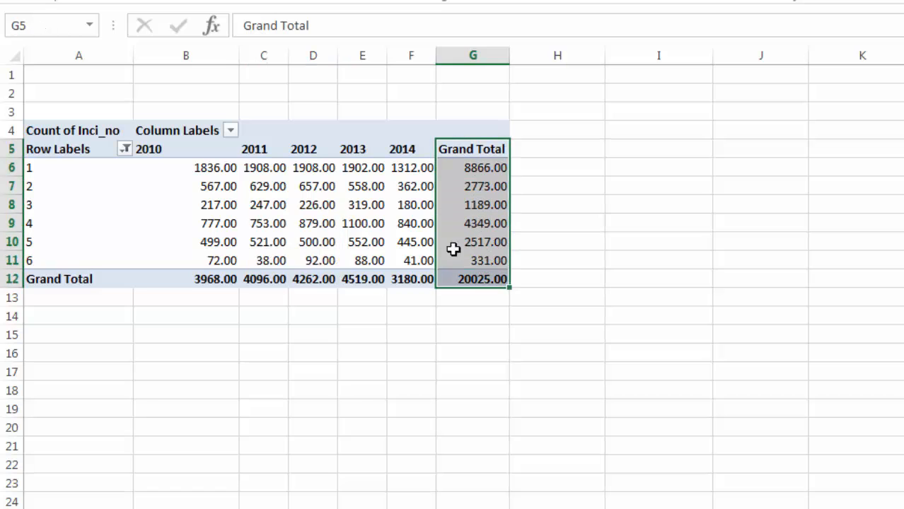
{"action": "left_click", "coordinate": [412, 53]}
{"action": "left_click", "coordinate": [363, 55]}
{"action": "left_click", "coordinate": [313, 54]}
{"action": "left_click", "coordinate": [282, 55]}
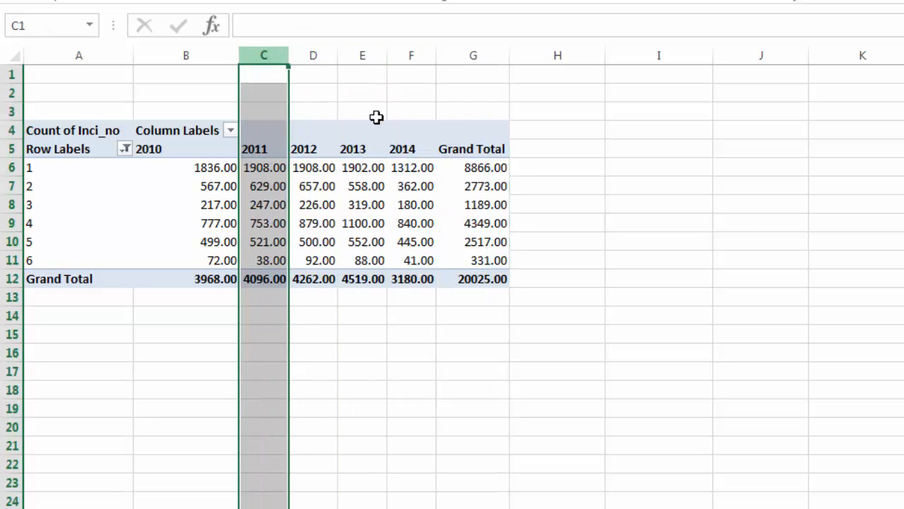
{"action": "left_click", "coordinate": [722, 241]}
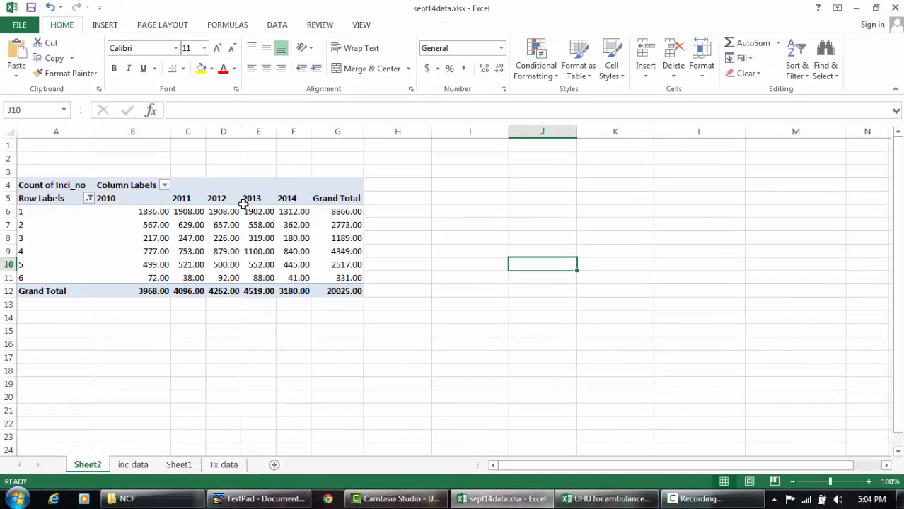
Replace the Inci_no count in the pivot table's values with the Prop_loss field.
{"action": "left_click", "coordinate": [243, 204]}
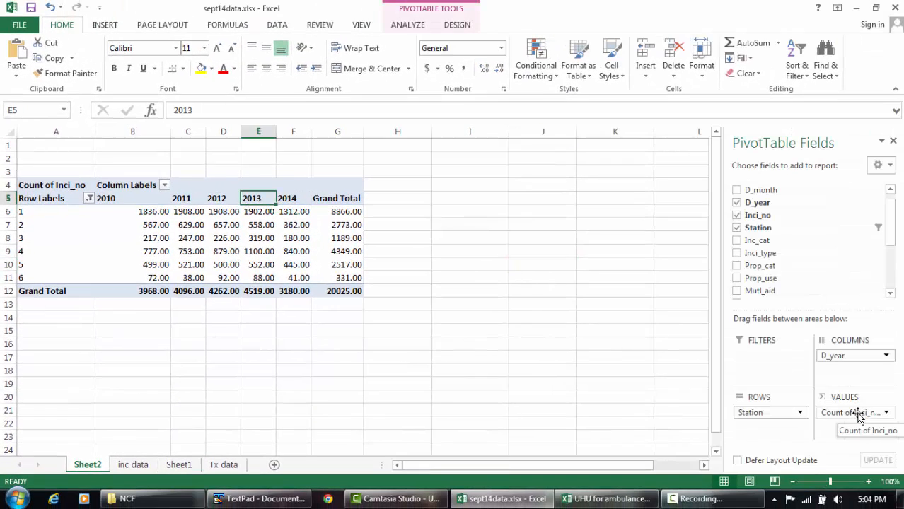
{"action": "left_click_drag", "start_coordinate": [857, 416], "coordinate": [863, 264]}
{"action": "left_click_drag", "start_coordinate": [889, 226], "coordinate": [893, 269]}
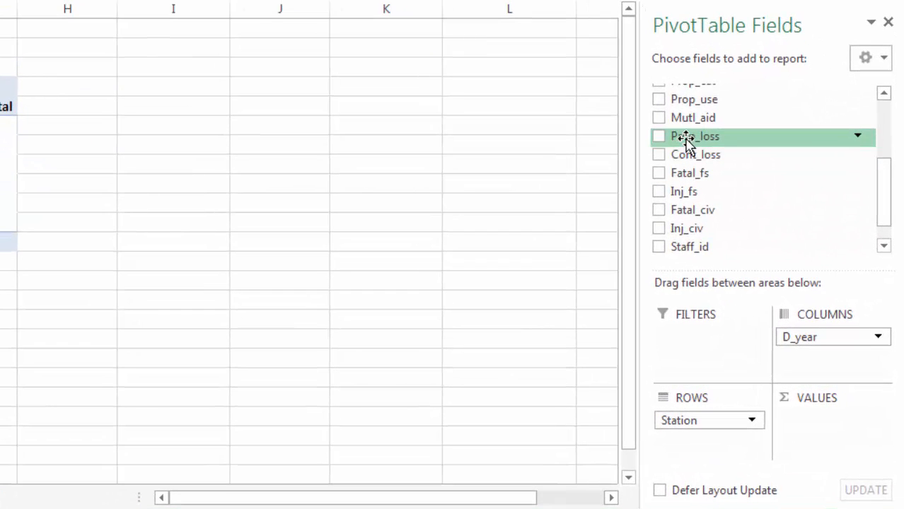
{"action": "left_click_drag", "start_coordinate": [686, 138], "coordinate": [828, 419]}
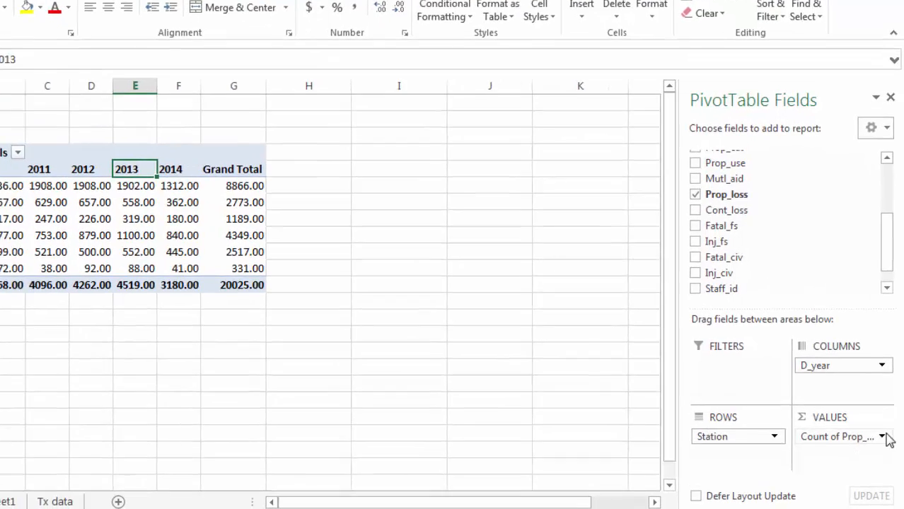
Summarize the Prop_loss value field by Sum instead of Count.
{"action": "left_click", "coordinate": [882, 437]}
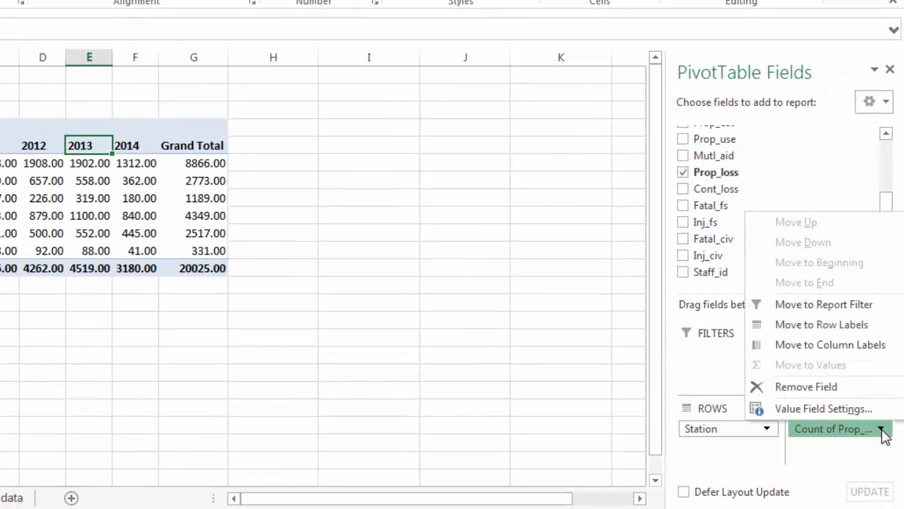
{"action": "left_click", "coordinate": [838, 412]}
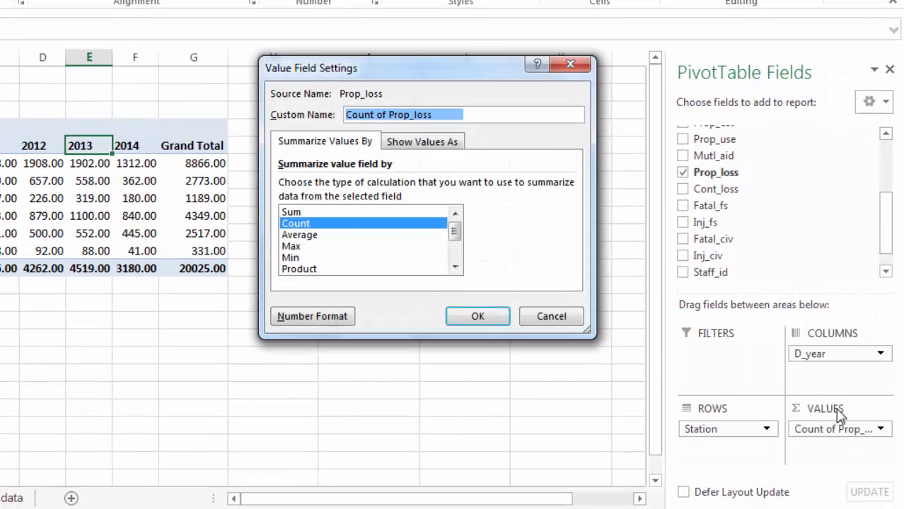
{"action": "left_click", "coordinate": [292, 214]}
{"action": "left_click", "coordinate": [452, 316]}
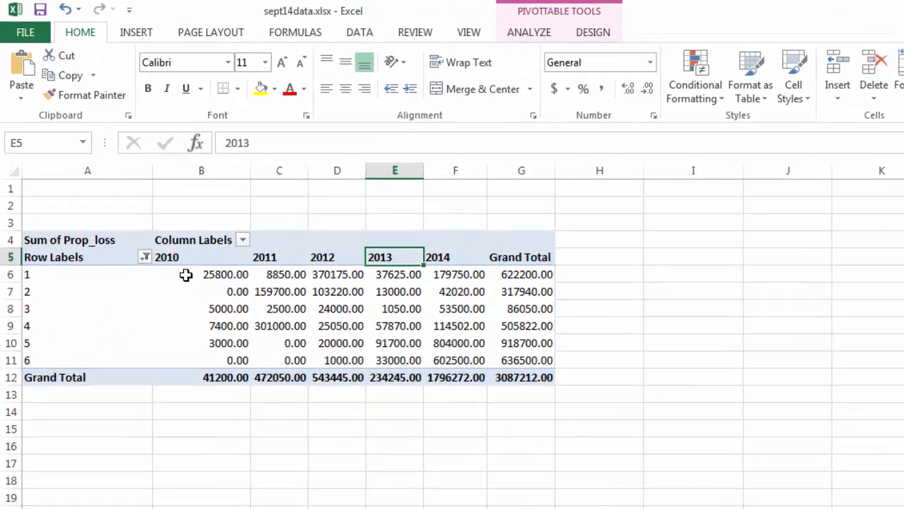
Remove both decimal places from the pivot table's property loss figures, including the grand totals.
{"action": "mouse_move", "coordinate": [143, 212]}
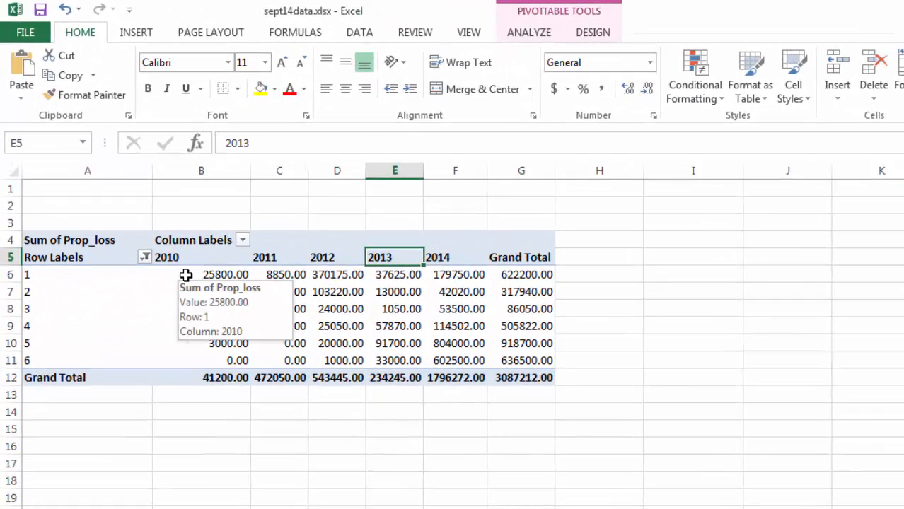
{"action": "left_click_drag", "start_coordinate": [186, 275], "coordinate": [552, 378]}
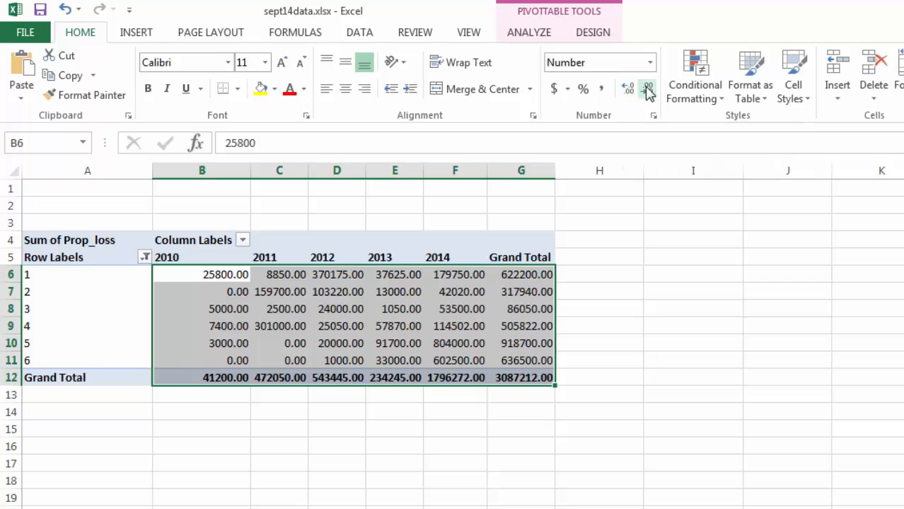
{"action": "left_click", "coordinate": [648, 91]}
{"action": "left_click", "coordinate": [647, 90]}
{"action": "left_click", "coordinate": [702, 258]}
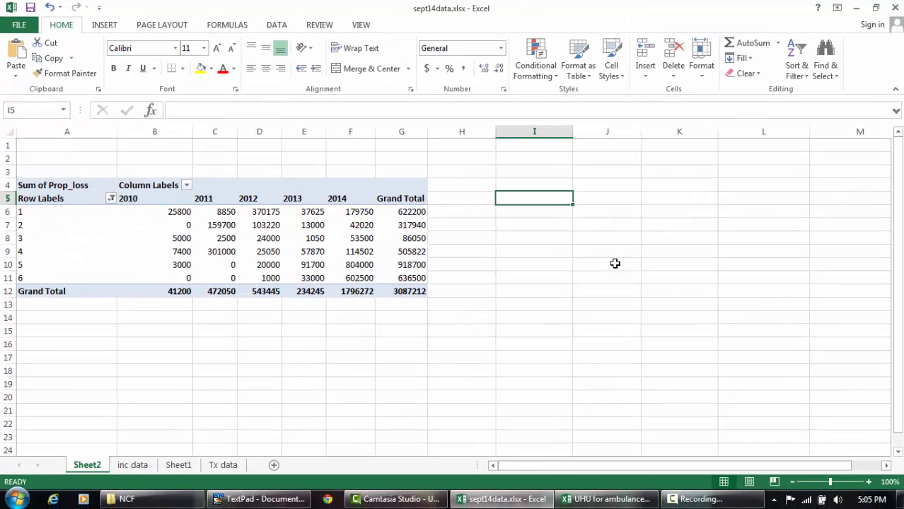
Add Inc_cat and Prop_cat as report filters of the pivot table.
{"action": "left_click", "coordinate": [289, 186]}
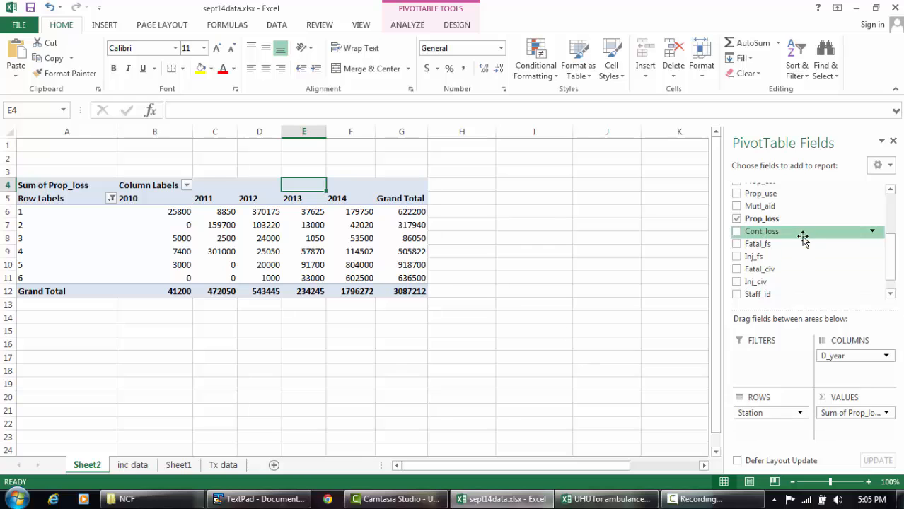
{"action": "left_click_drag", "start_coordinate": [890, 261], "coordinate": [888, 206]}
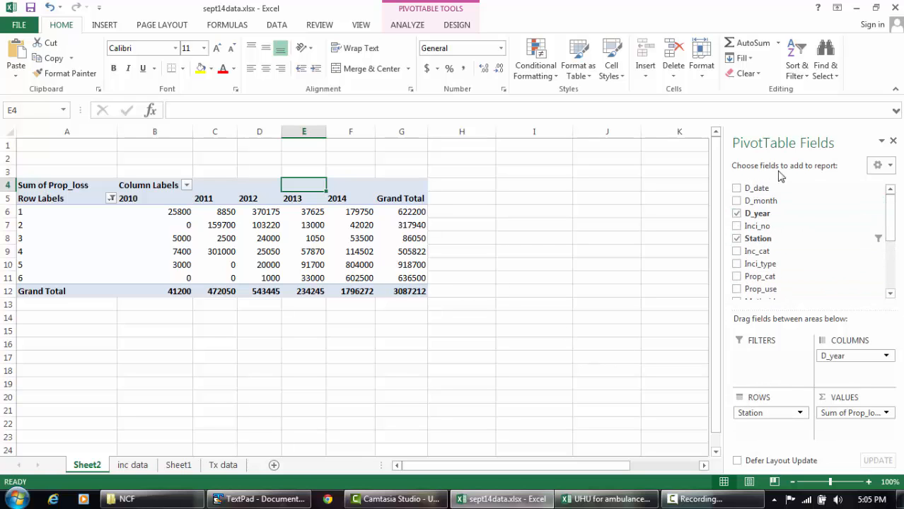
{"action": "left_click_drag", "start_coordinate": [890, 220], "coordinate": [891, 232]}
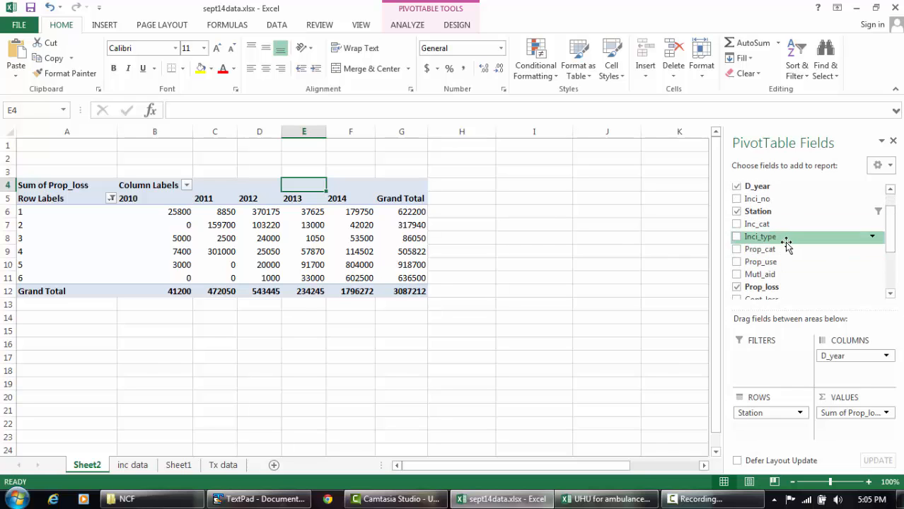
{"action": "left_click_drag", "start_coordinate": [753, 226], "coordinate": [760, 359]}
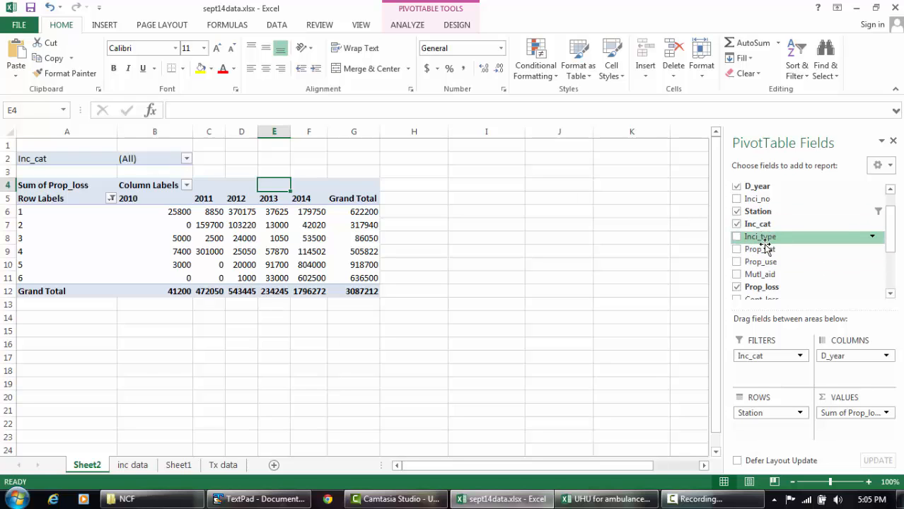
{"action": "left_click_drag", "start_coordinate": [759, 248], "coordinate": [770, 368]}
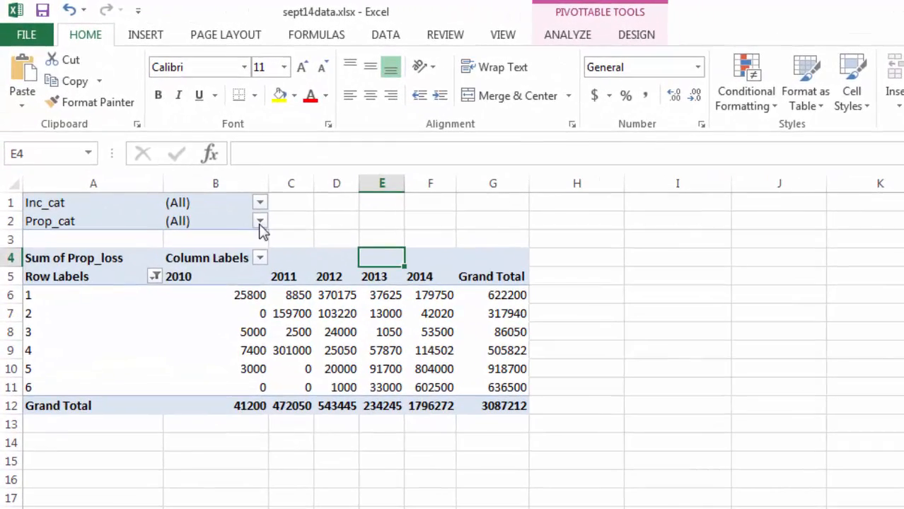
Filter the pivot table to property category 4 with the Prop_cat report filter.
{"action": "left_click", "coordinate": [229, 195]}
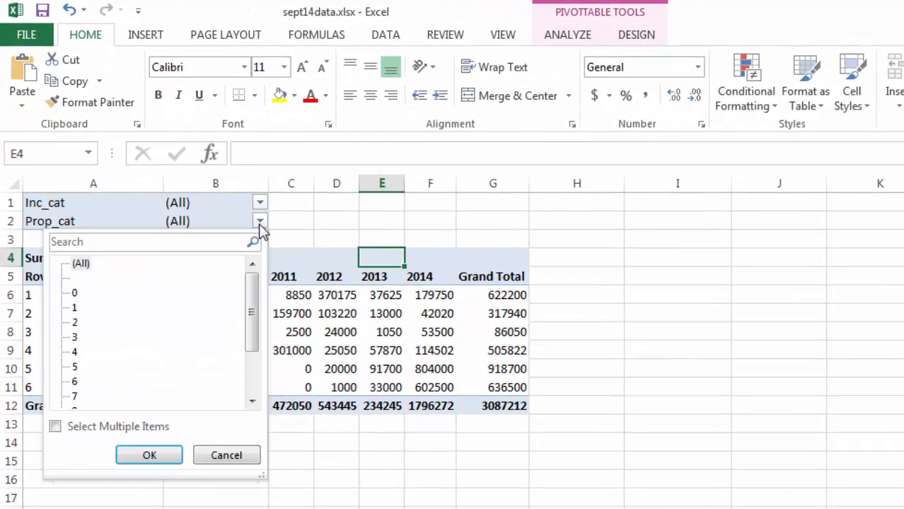
{"action": "left_click", "coordinate": [75, 351]}
{"action": "left_click", "coordinate": [138, 458]}
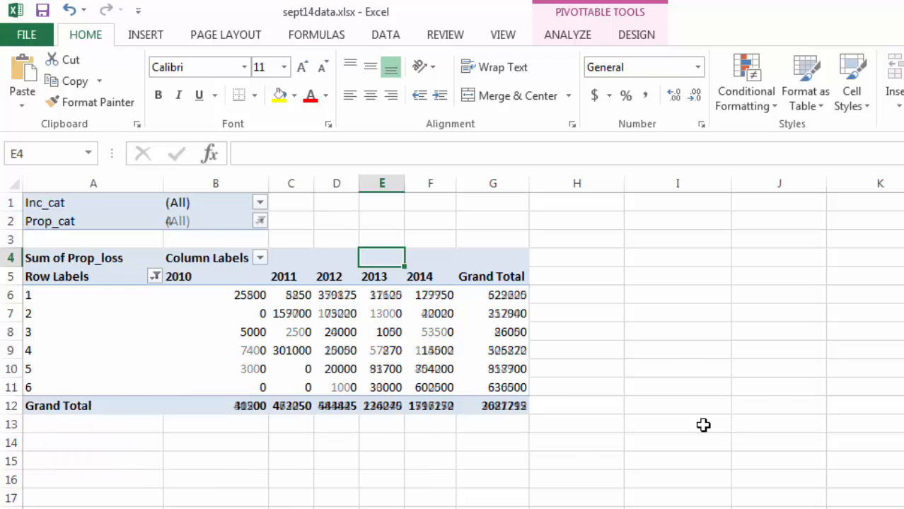
Filter the pivot table to property categories 5, 6 and 7 with the Prop_cat report filter, excluding category 4.
{"action": "left_click", "coordinate": [261, 222]}
{"action": "left_click", "coordinate": [55, 426]}
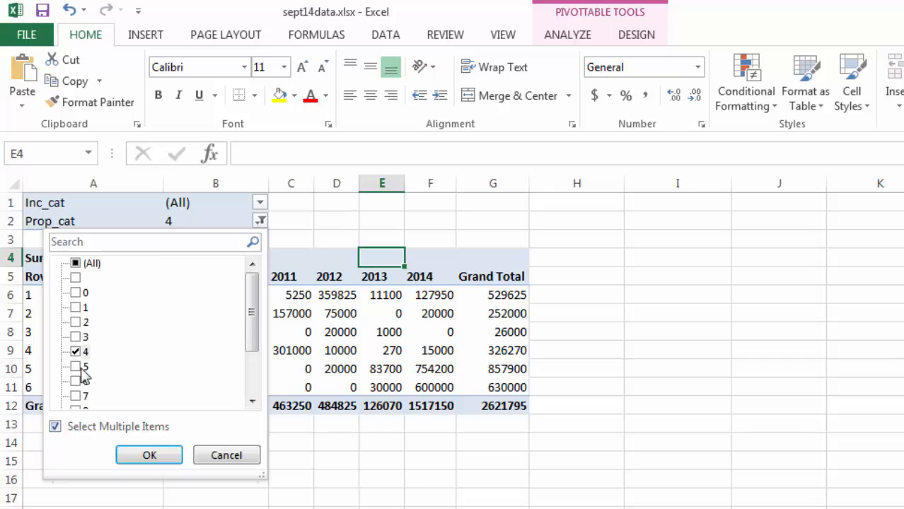
{"action": "left_click", "coordinate": [76, 366]}
{"action": "left_click", "coordinate": [75, 381]}
{"action": "left_click", "coordinate": [76, 396]}
{"action": "left_click", "coordinate": [76, 351]}
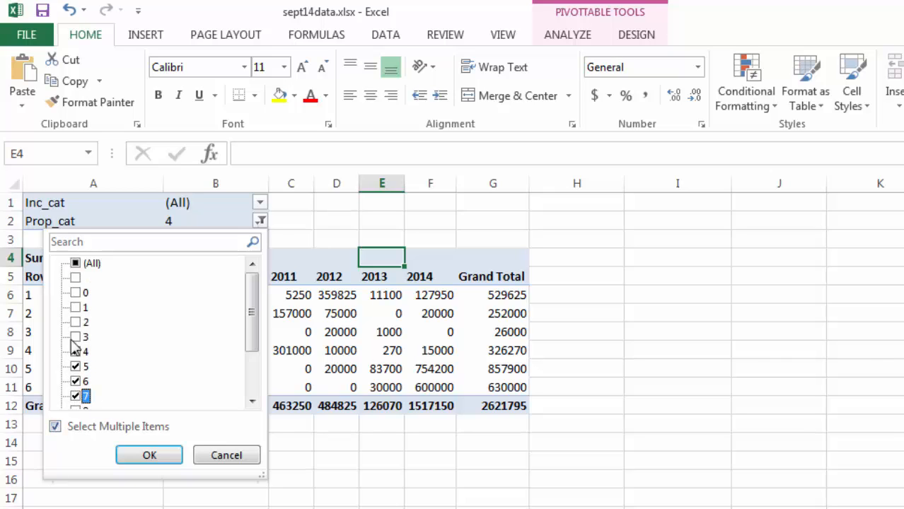
{"action": "left_click", "coordinate": [150, 454]}
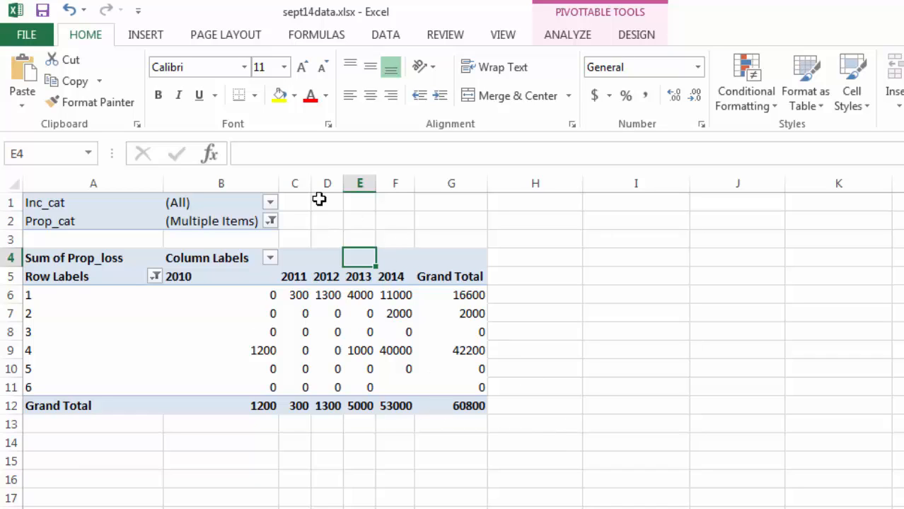
Reset the Prop_cat report filter to include all property categories.
{"action": "left_click", "coordinate": [270, 222]}
{"action": "left_click", "coordinate": [270, 222]}
{"action": "left_click", "coordinate": [85, 263]}
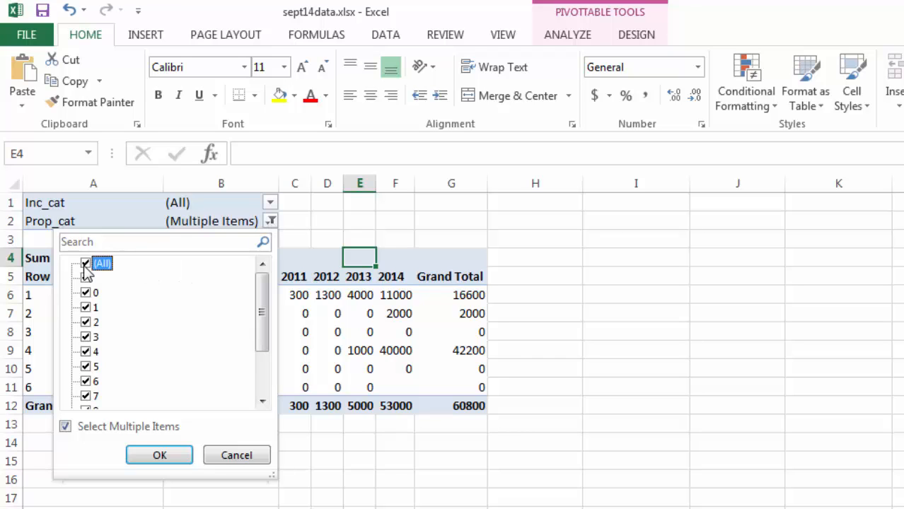
{"action": "left_click", "coordinate": [169, 457]}
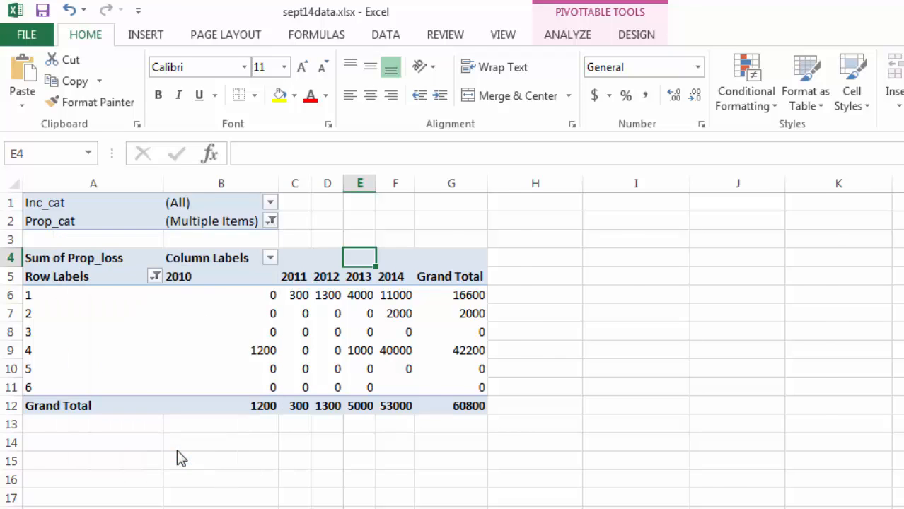
Reset the Station row filter so that all stations are included in the pivot table.
{"action": "left_click", "coordinate": [154, 277]}
{"action": "left_click", "coordinate": [54, 455]}
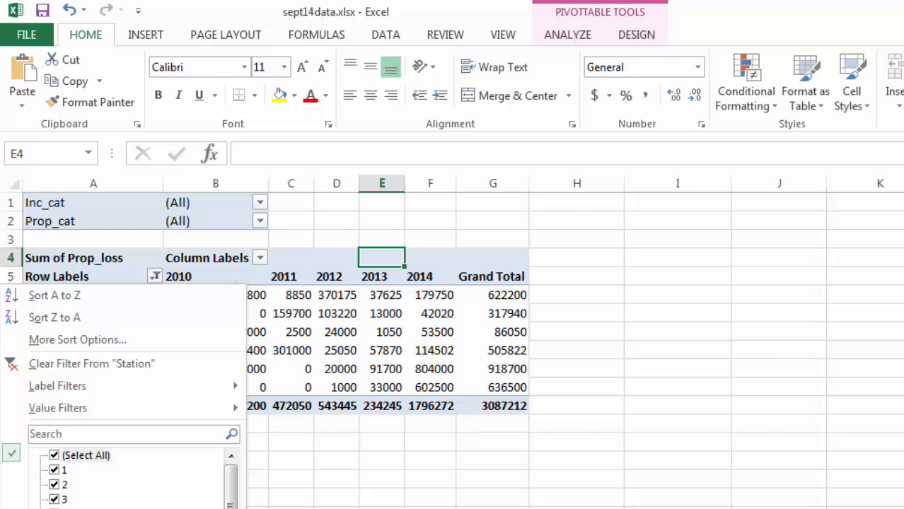
{"action": "key", "text": "Return"}
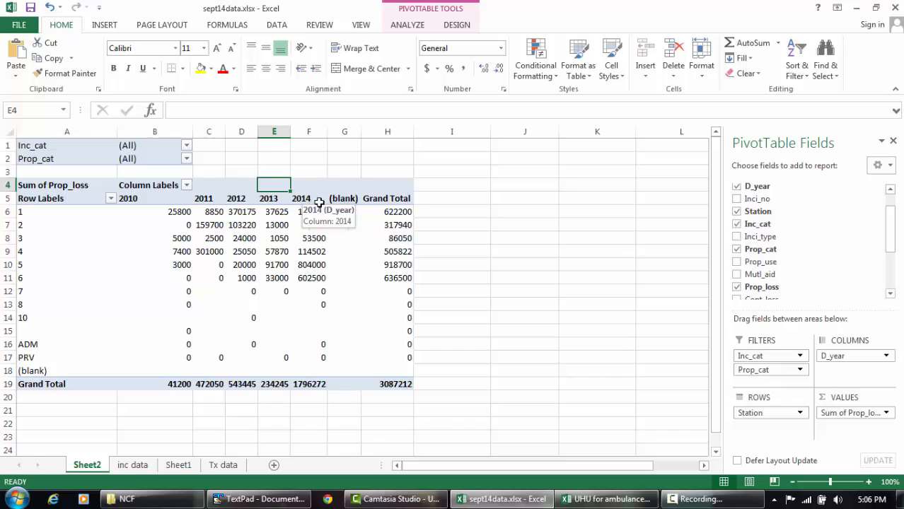
Insert a new column before Inci_no on the inc data sheet and give it the header D_FY.
{"action": "left_click", "coordinate": [132, 465]}
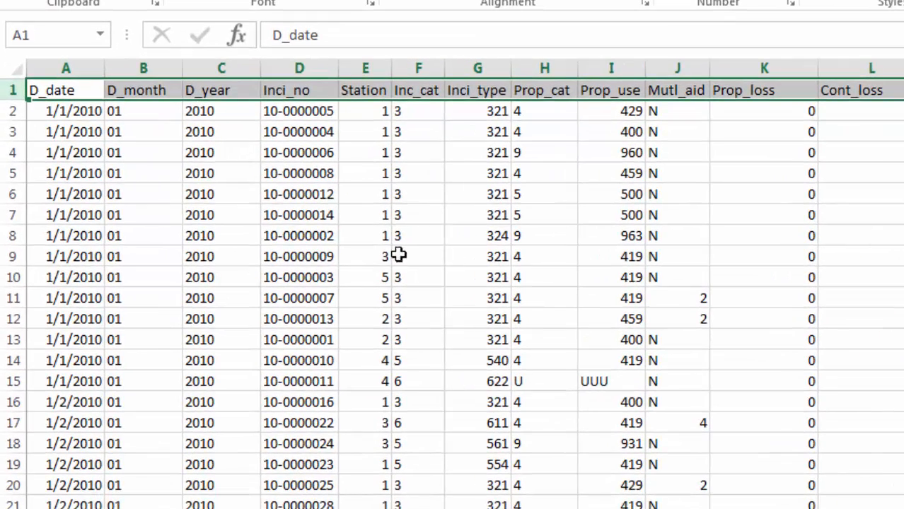
{"action": "left_click", "coordinate": [298, 68]}
{"action": "right_click", "coordinate": [295, 71]}
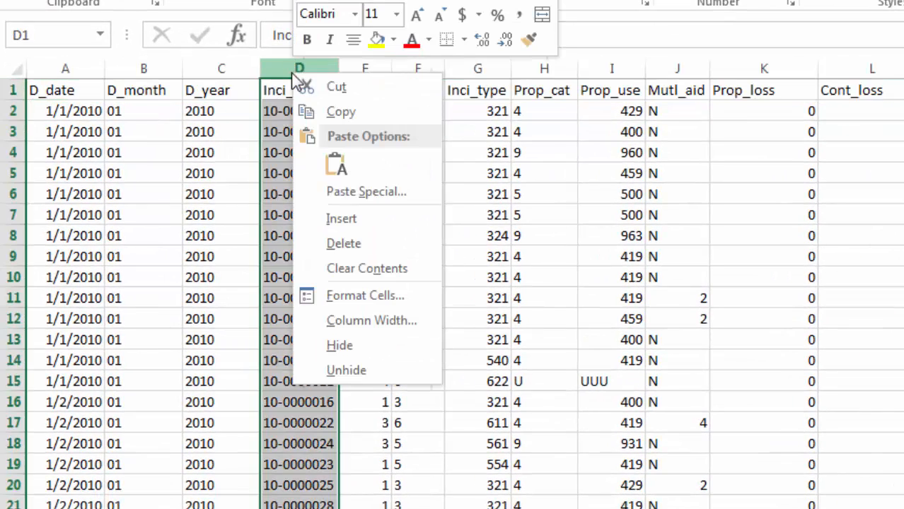
{"action": "left_click", "coordinate": [340, 220]}
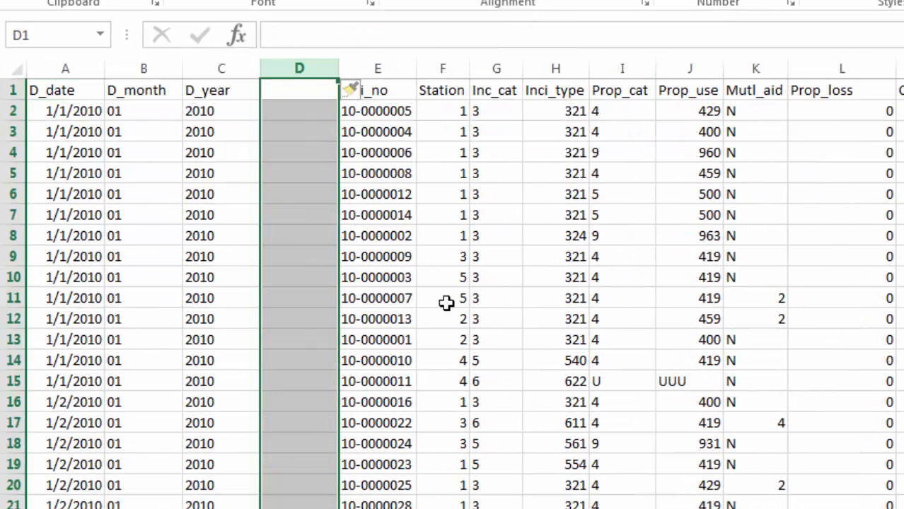
{"action": "left_click", "coordinate": [285, 89]}
{"action": "type", "text": "D"}
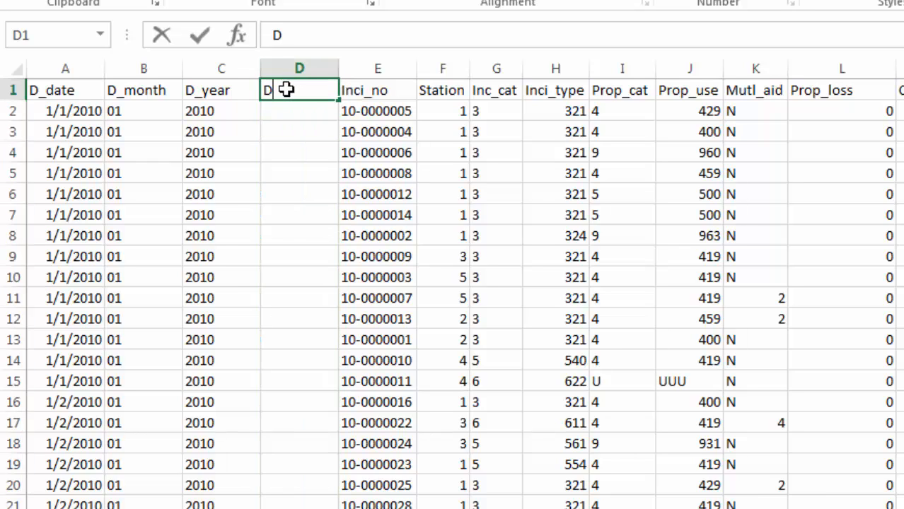
{"action": "type", "text": "_FY"}
{"action": "left_click", "coordinate": [292, 105]}
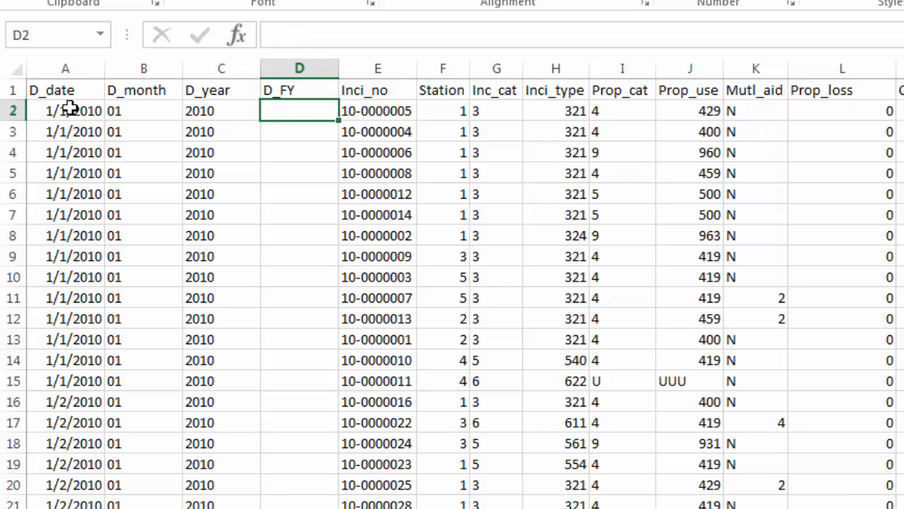
Enter the fiscal-year formula =CONCATENATE(TEXT((A2-180),"YY"),"-",TEXT((A2-180),"YY")+1) in cell D2.
{"action": "left_click", "coordinate": [202, 112]}
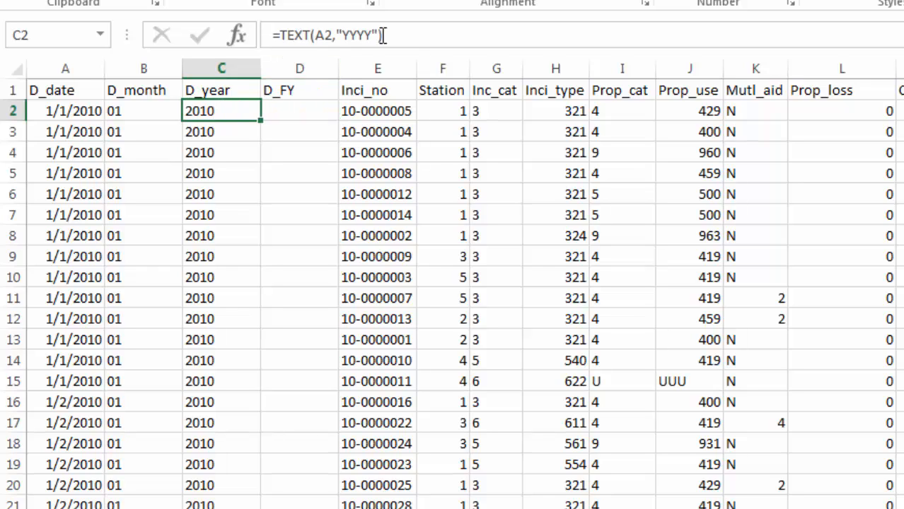
{"action": "left_click", "coordinate": [317, 113]}
{"action": "left_click", "coordinate": [288, 35]}
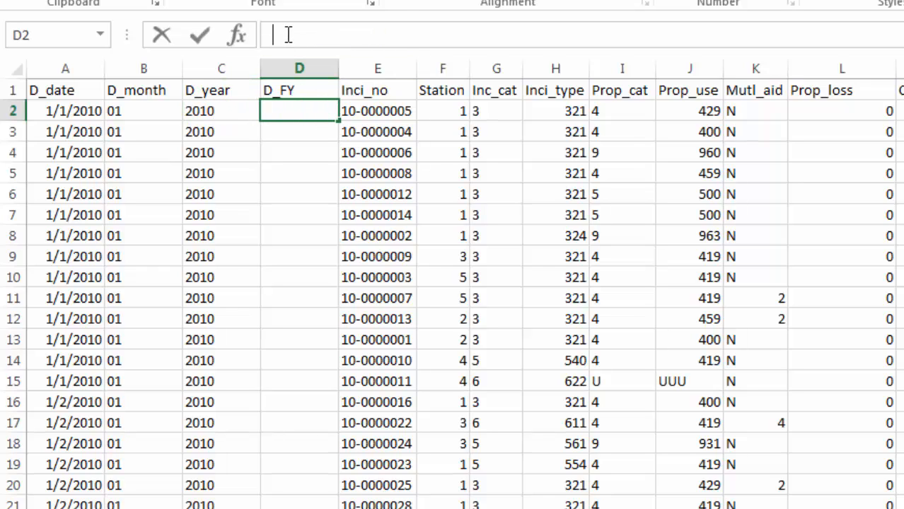
{"action": "left_click", "coordinate": [283, 114]}
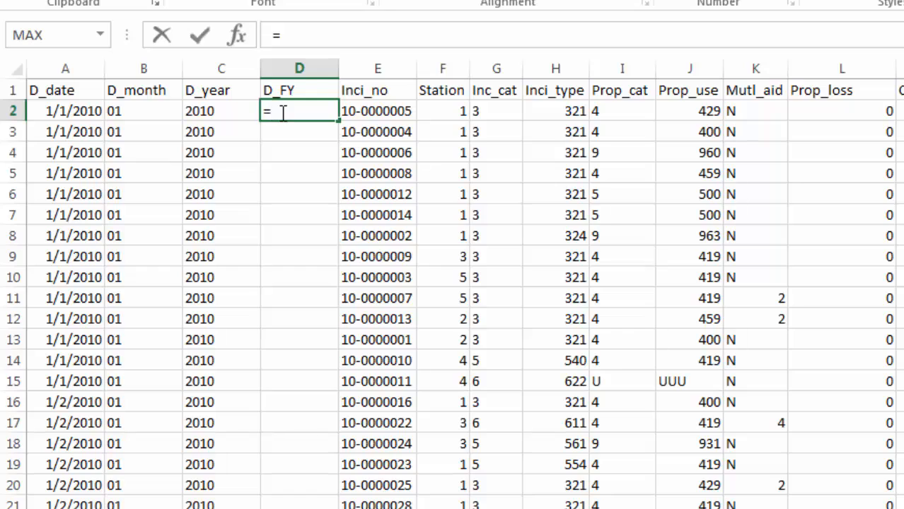
{"action": "left_click_drag", "start_coordinate": [291, 36], "coordinate": [232, 35]}
{"action": "type", "text": "=CONCATENATE(TEXT((A2-180),\"YY\"),\"-\",TEXT((A2-180),\"YY\")+1)"}
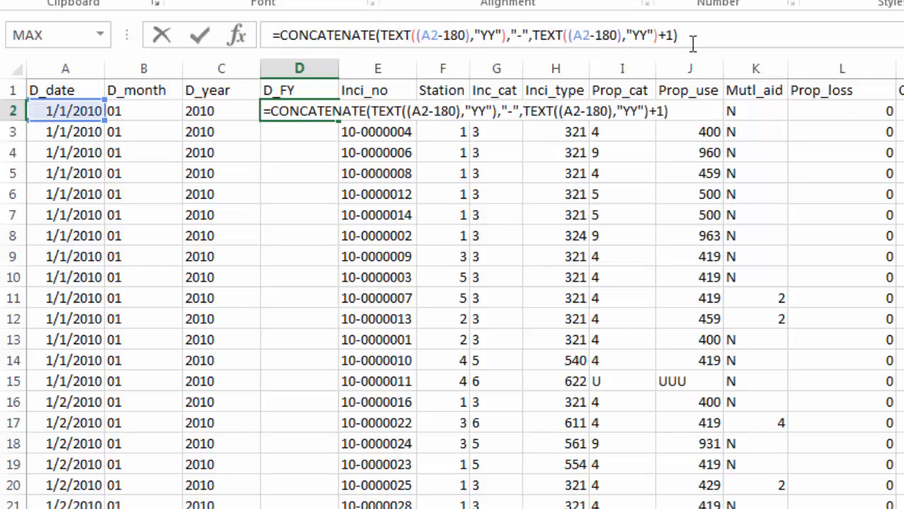
{"action": "left_click", "coordinate": [190, 43]}
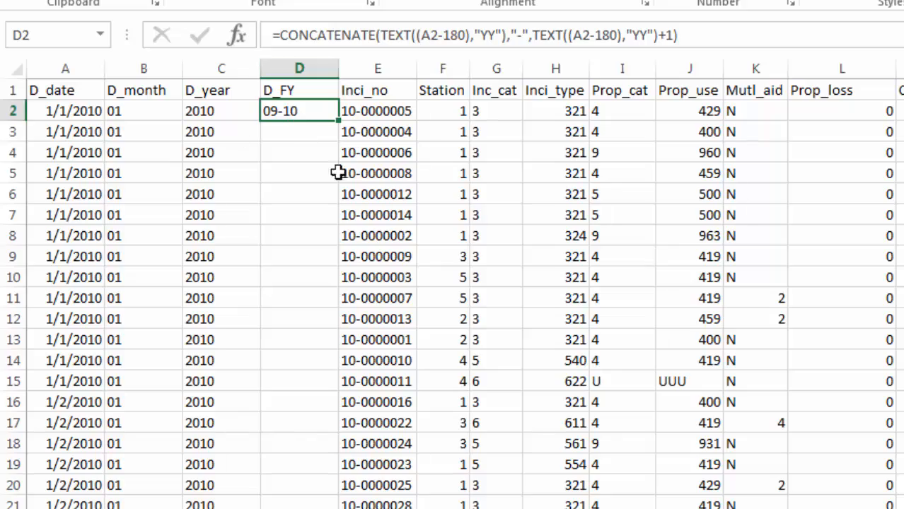
Fill the fiscal-year formula from D2 down through all data rows and check the results further down the column.
{"action": "double_click", "coordinate": [338, 125]}
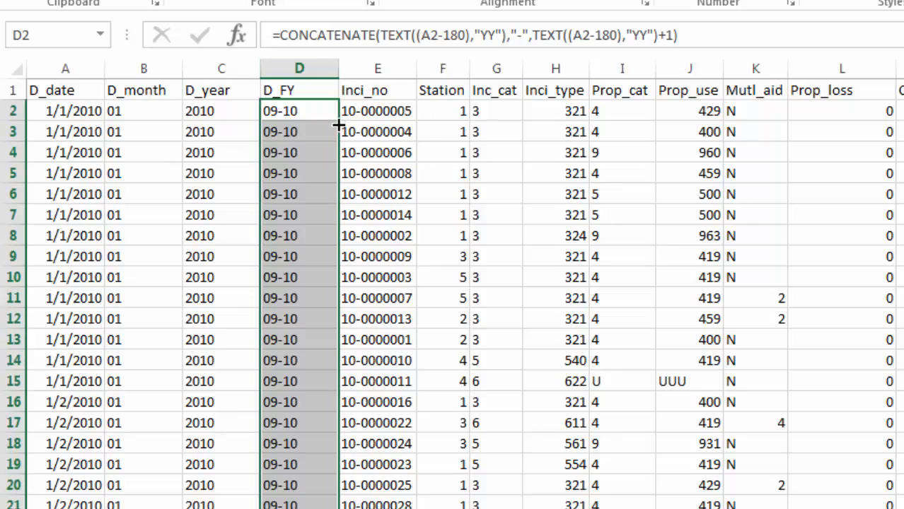
{"action": "scroll", "coordinate": [315, 412], "scroll_direction": "down", "scroll_amount": 15}
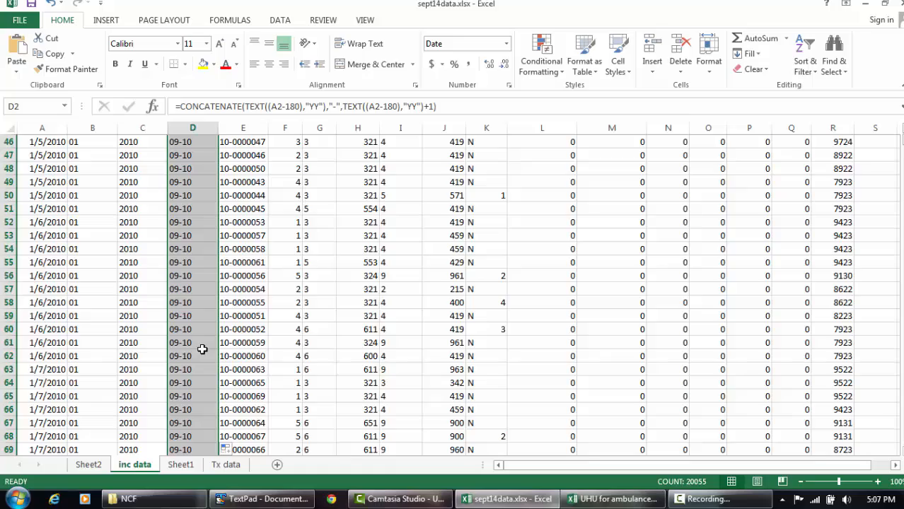
{"action": "scroll", "coordinate": [201, 349], "scroll_direction": "down", "scroll_amount": 18}
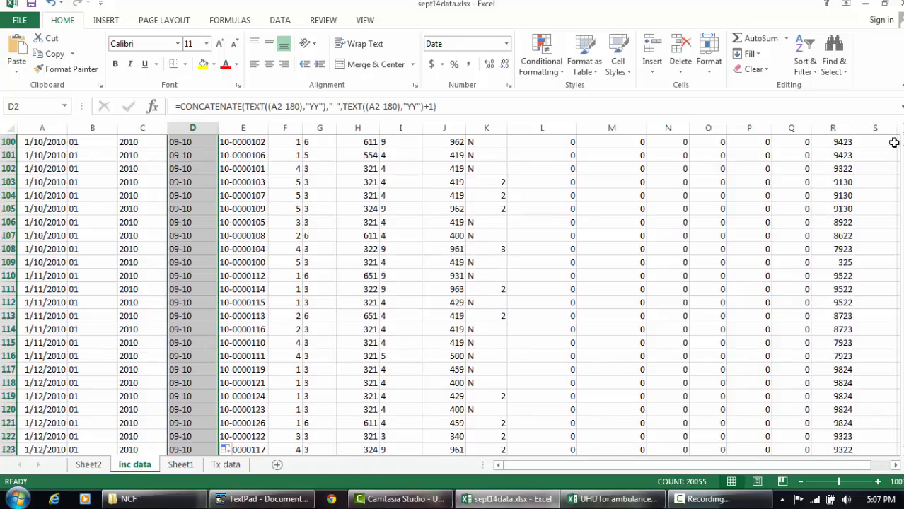
{"action": "left_click_drag", "start_coordinate": [900, 137], "coordinate": [900, 237]}
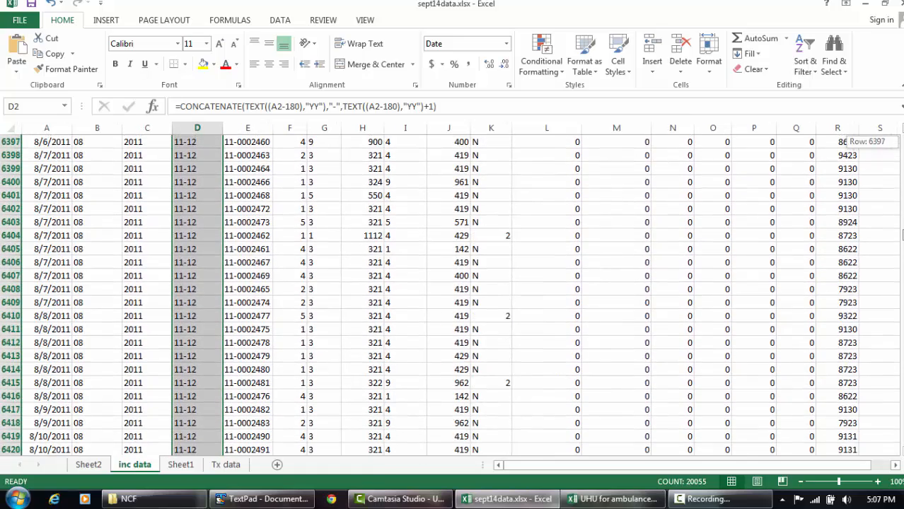
Refresh the pivot table on Sheet2 and replace D_year with D_FY as its column field.
{"action": "left_click", "coordinate": [89, 465]}
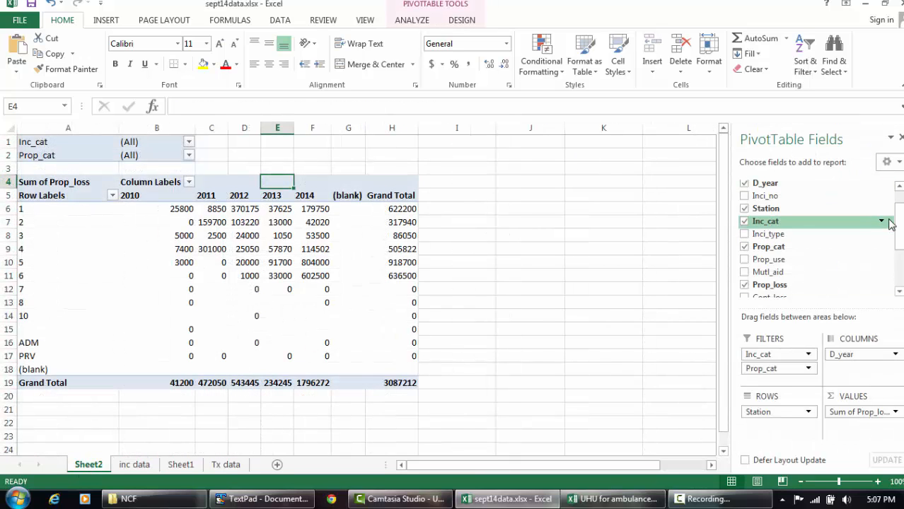
{"action": "scroll", "coordinate": [892, 219], "scroll_direction": "up", "scroll_amount": 1}
{"action": "right_click", "coordinate": [118, 281]}
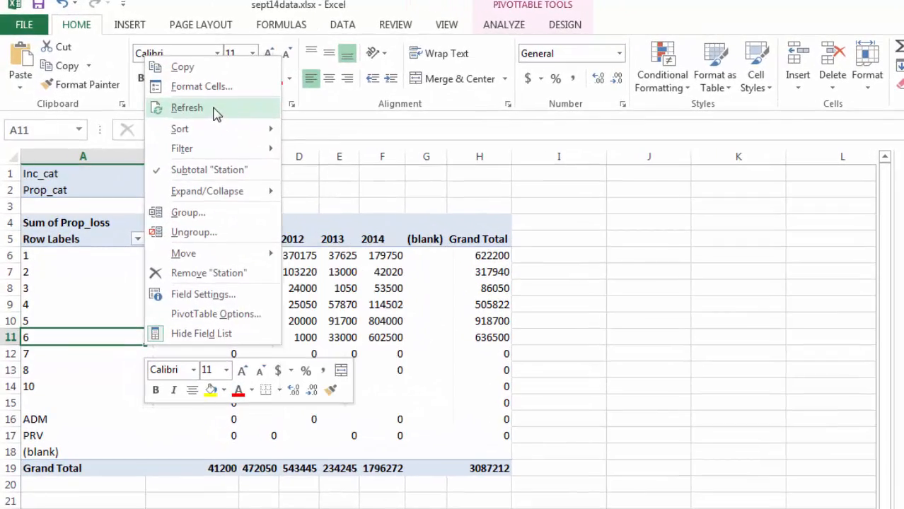
{"action": "left_click", "coordinate": [216, 110]}
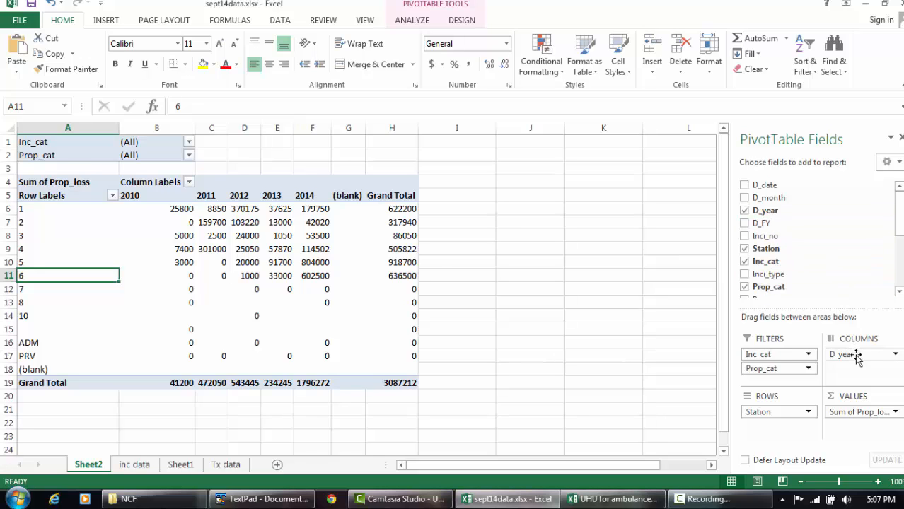
{"action": "left_click_drag", "start_coordinate": [841, 354], "coordinate": [820, 233]}
{"action": "left_click_drag", "start_coordinate": [762, 223], "coordinate": [859, 354]}
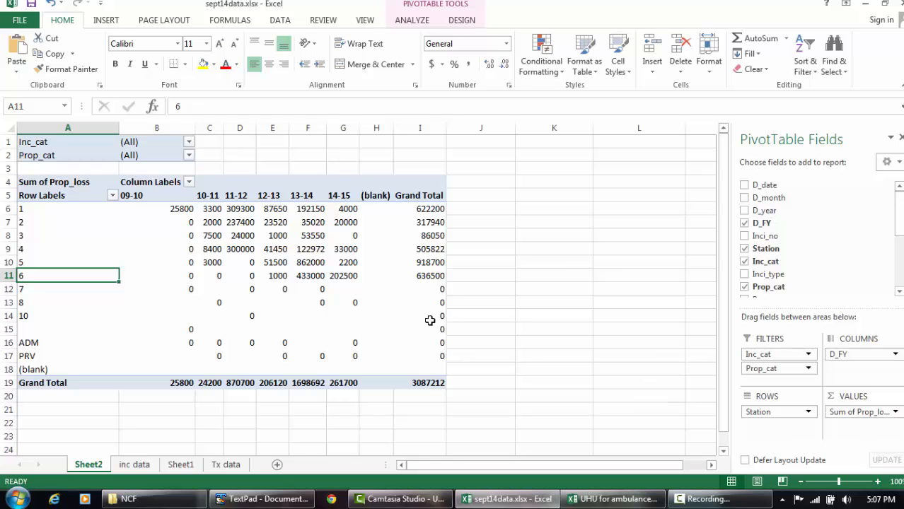
Extract the detail records behind station 5's 10-11 property loss to a new sheet, review their dates and return to Sheet2.
{"action": "mouse_move", "coordinate": [345, 305]}
{"action": "mouse_move", "coordinate": [338, 276]}
{"action": "left_click", "coordinate": [212, 261]}
{"action": "mouse_move", "coordinate": [214, 263]}
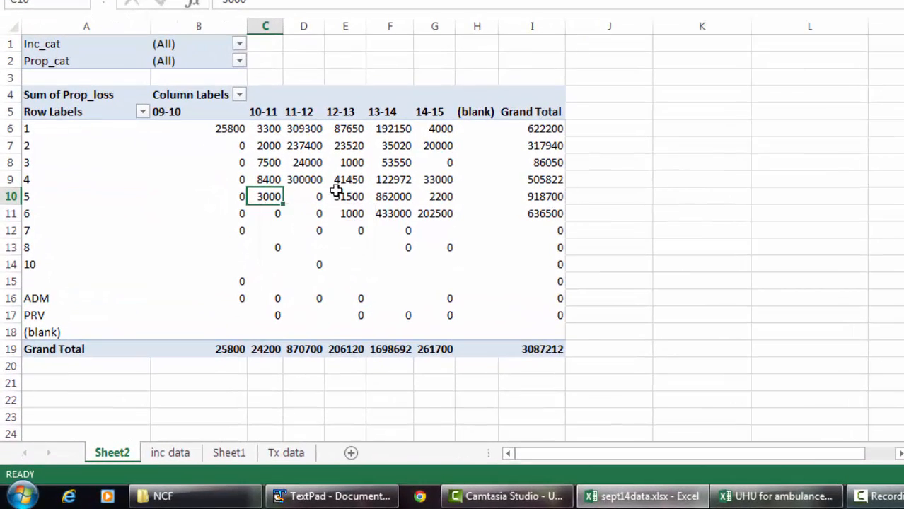
{"action": "double_click", "coordinate": [270, 196]}
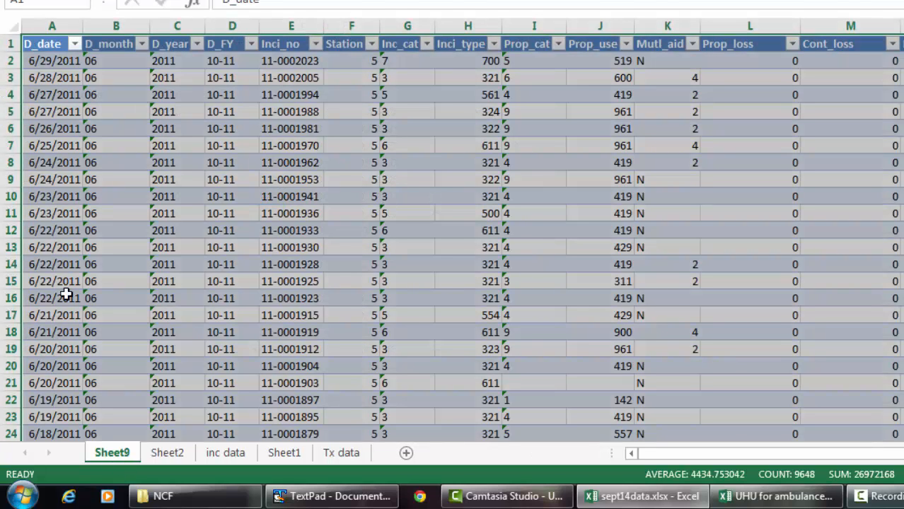
{"action": "scroll", "coordinate": [57, 75], "scroll_direction": "down", "scroll_amount": 8}
{"action": "scroll", "coordinate": [73, 213], "scroll_direction": "down", "scroll_amount": 20}
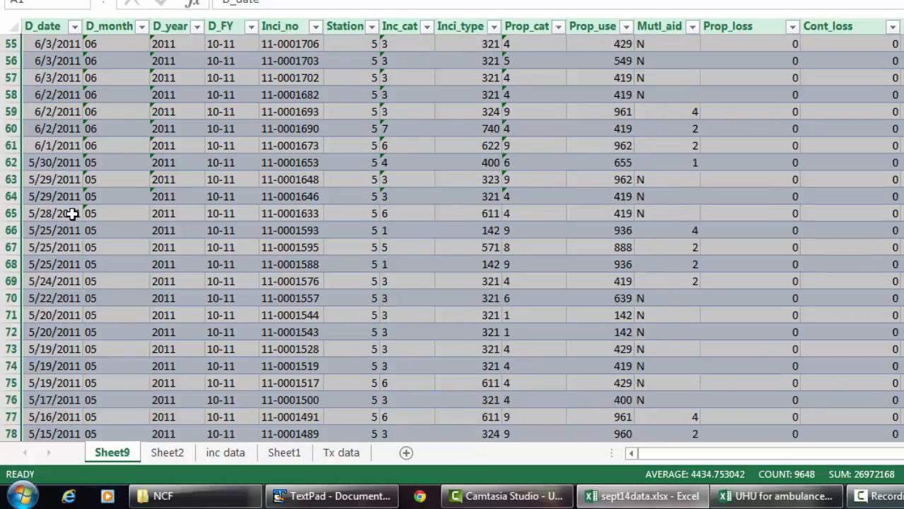
{"action": "scroll", "coordinate": [452, 240], "scroll_direction": "down", "scroll_amount": 20}
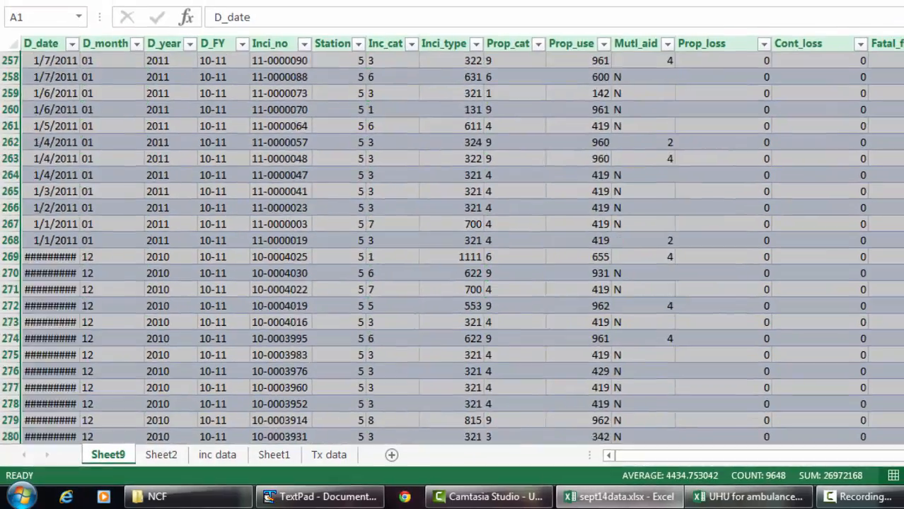
{"action": "scroll", "coordinate": [404, 222], "scroll_direction": "up", "scroll_amount": 20}
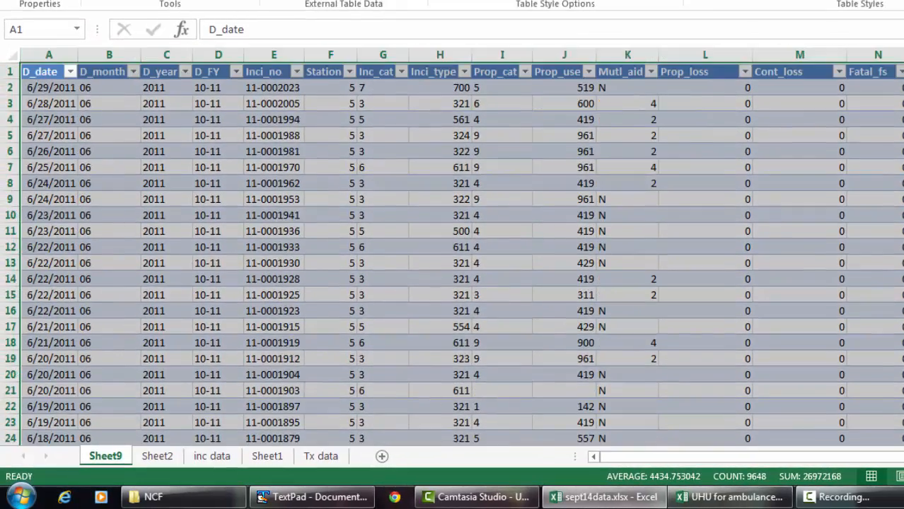
{"action": "left_click", "coordinate": [157, 456]}
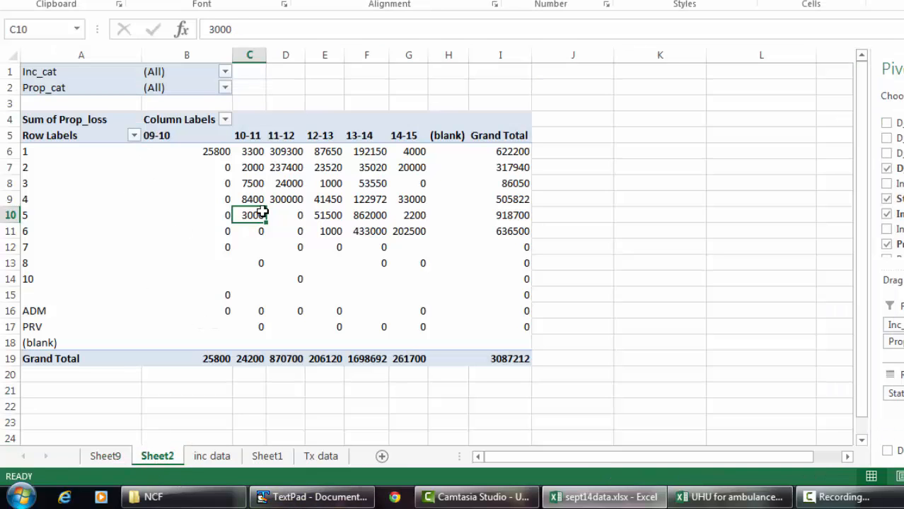